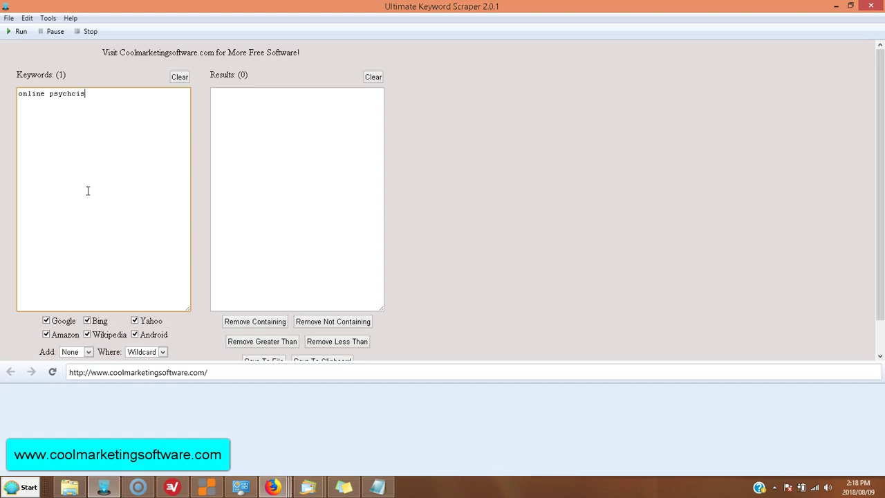
# Select the misspelled seed in the Keywords box and correct it to 'online psychic'
pyautogui.click(101, 144)
pyautogui.click(79, 126)
pyautogui.moveTo(78, 125); pyautogui.dragTo(43, 98)
pyautogui.click(66, 91)
# Run the scrape for 'online psychic', dismiss the completion notice, and review the results
pyautogui.click(21, 36)
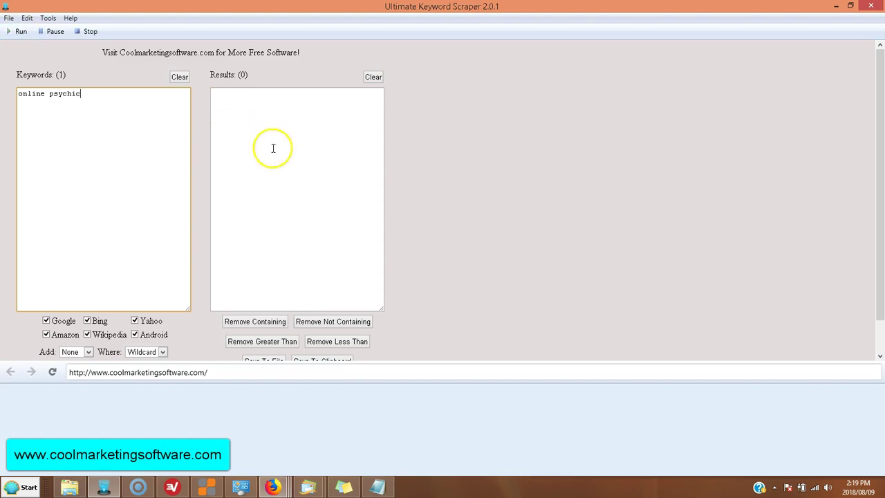
pyautogui.click(448, 277)
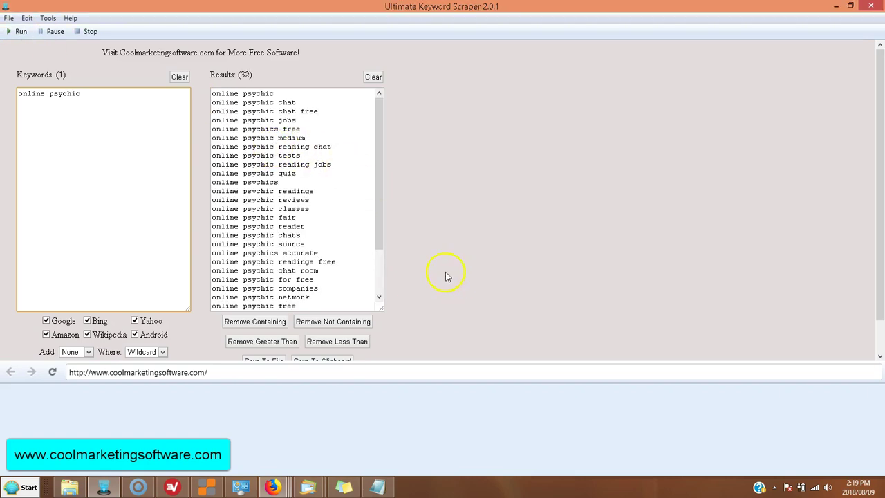
pyautogui.moveTo(380, 198); pyautogui.dragTo(392, 267)
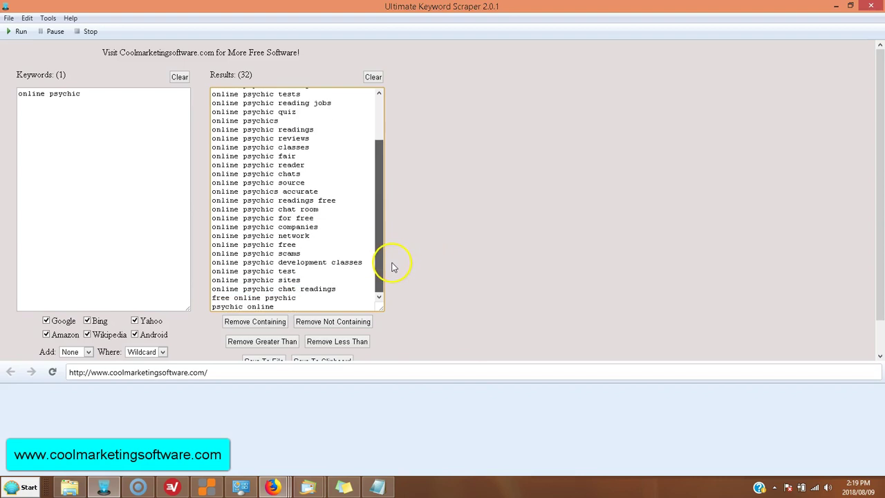
pyautogui.scroll(3, 370, 178)
pyautogui.moveTo(212, 91); pyautogui.dragTo(264, 226)
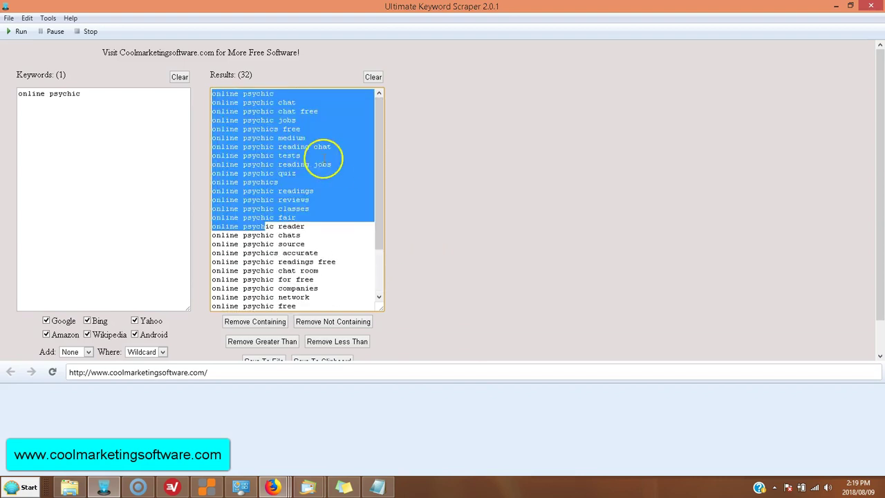
# Clear the stray selection, scroll the 32 results, and copy them to the clipboard
pyautogui.click(332, 222)
pyautogui.moveTo(381, 224); pyautogui.dragTo(381, 283)
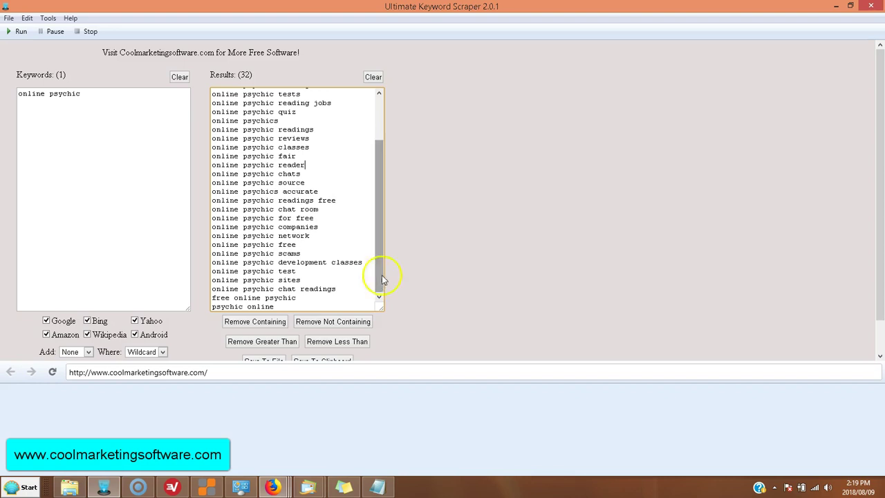
pyautogui.moveTo(880, 235); pyautogui.dragTo(881, 287)
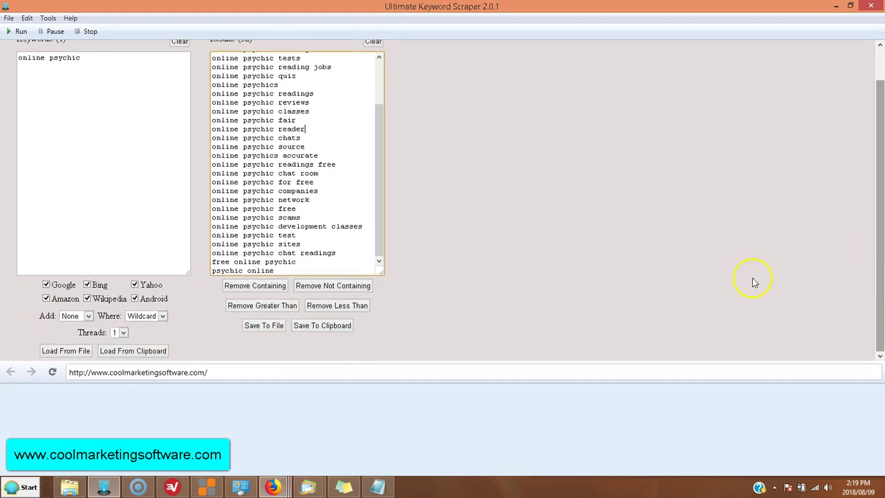
pyautogui.click(319, 328)
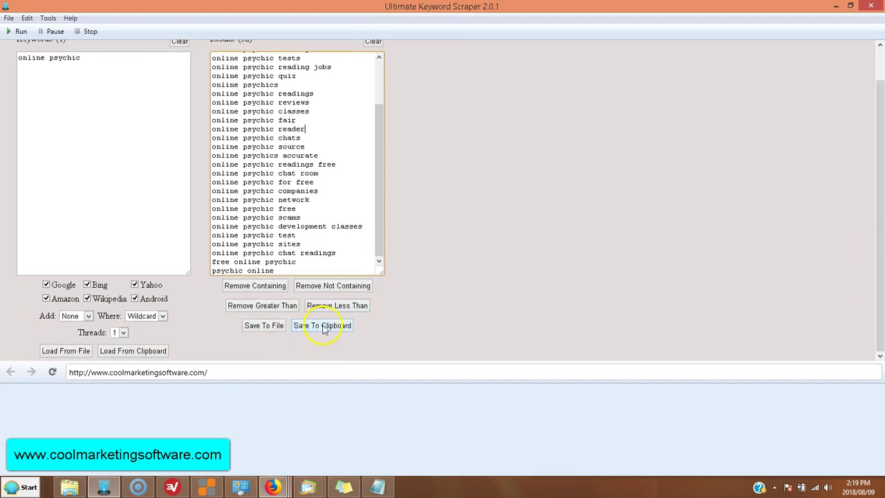
pyautogui.click(256, 330)
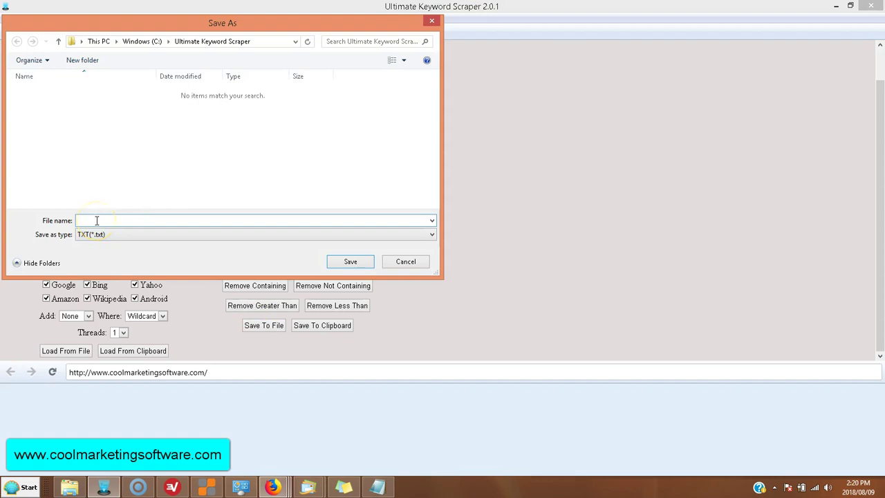
pyautogui.write('nlinepsykey')
pyautogui.click(430, 21)
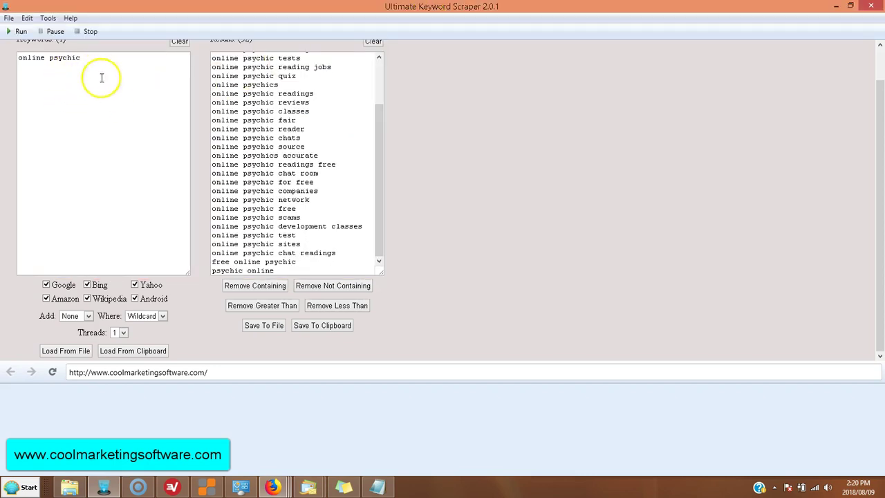
# Set Add to A-Z and Where to After, then clear the previous results list
pyautogui.click(89, 316)
pyautogui.click(71, 341)
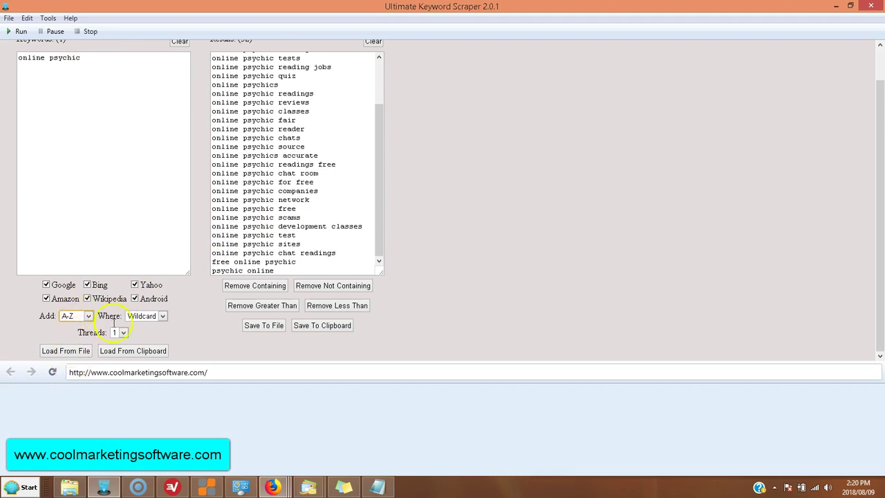
pyautogui.click(161, 316)
pyautogui.click(143, 327)
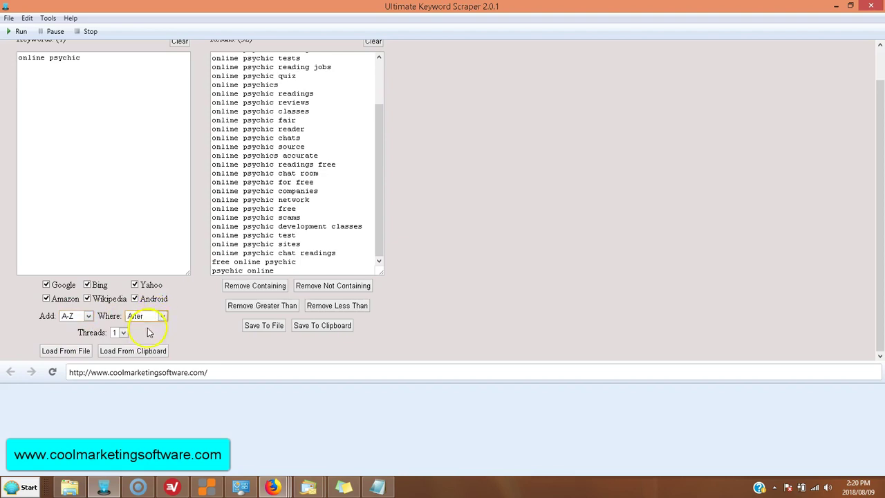
pyautogui.click(376, 46)
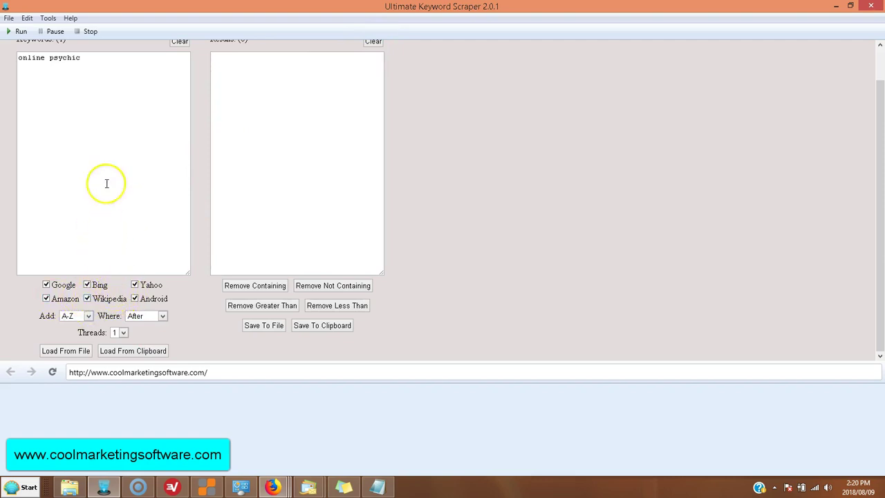
pyautogui.click(86, 58)
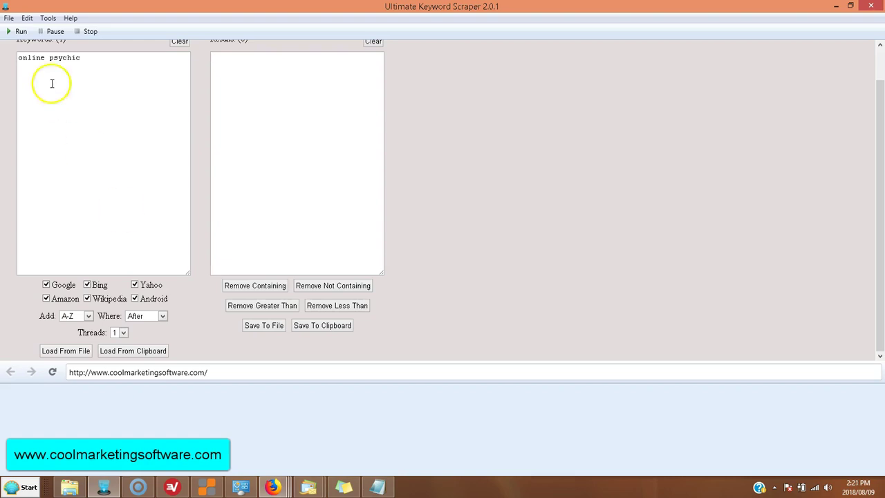
pyautogui.click(95, 61)
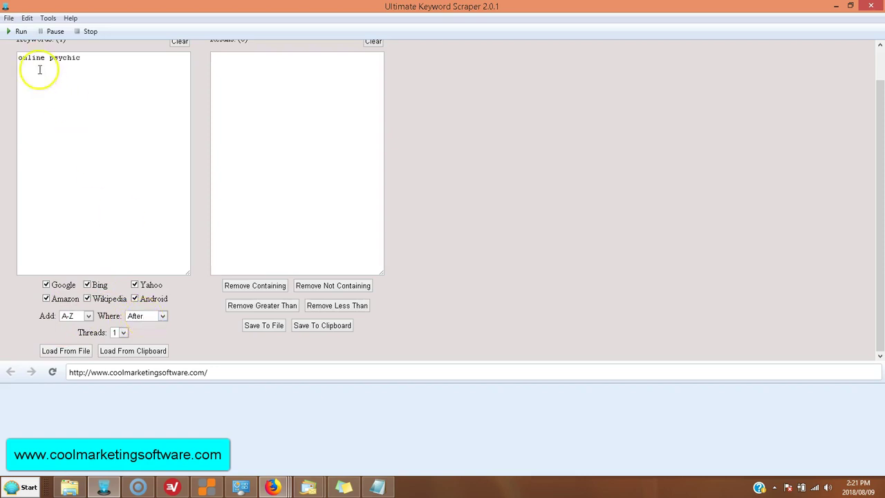
# Run the A–Z after scrape and browse results like 'online psychic development'
pyautogui.click(20, 35)
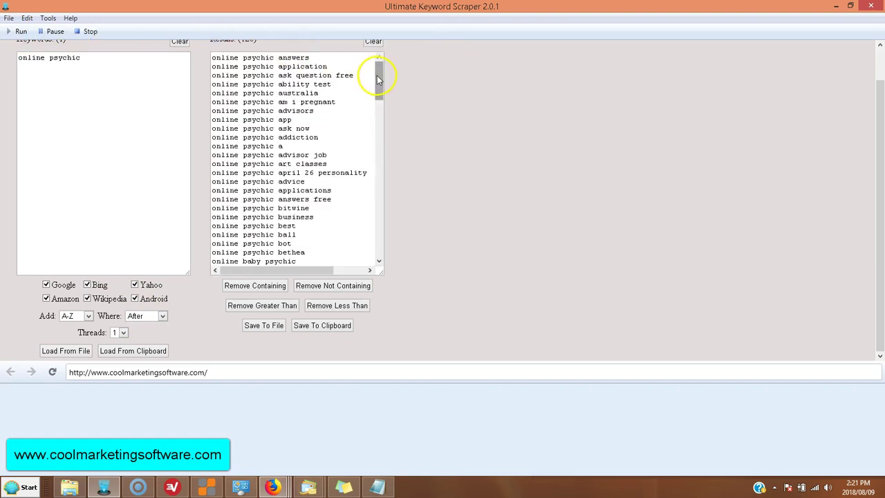
pyautogui.moveTo(386, 102); pyautogui.dragTo(396, 138)
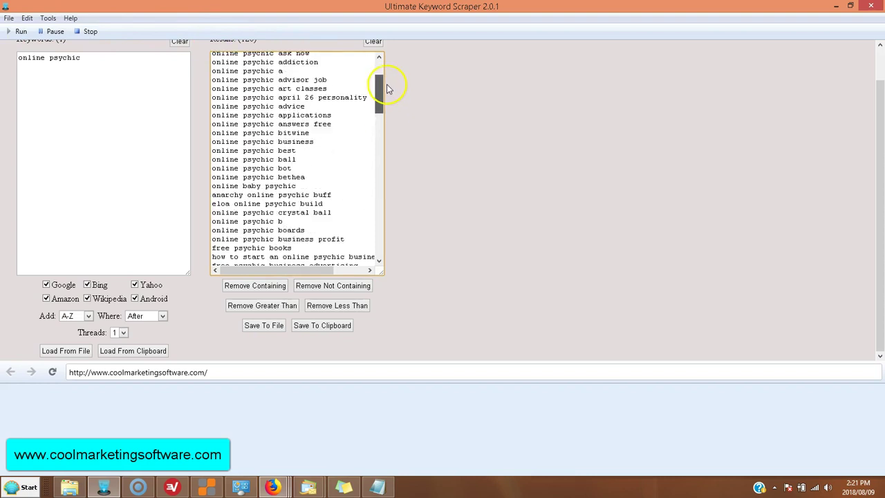
pyautogui.moveTo(387, 86); pyautogui.dragTo(392, 194)
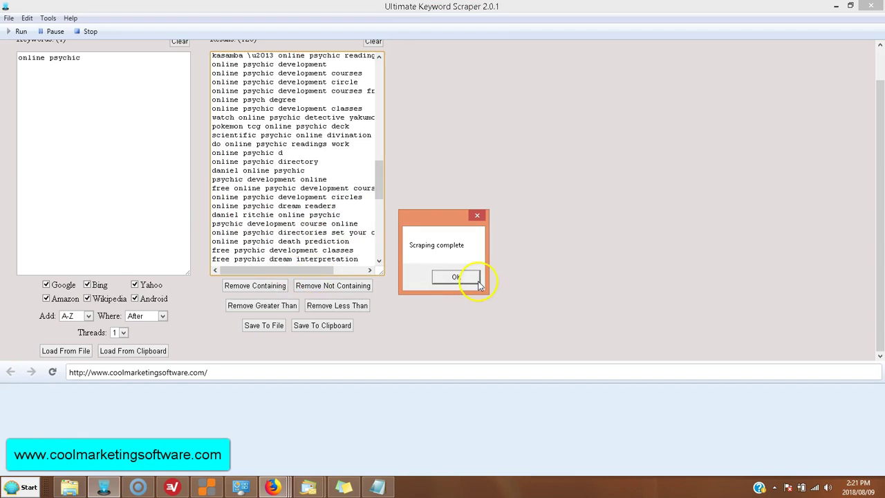
pyautogui.click(457, 277)
pyautogui.click(365, 271)
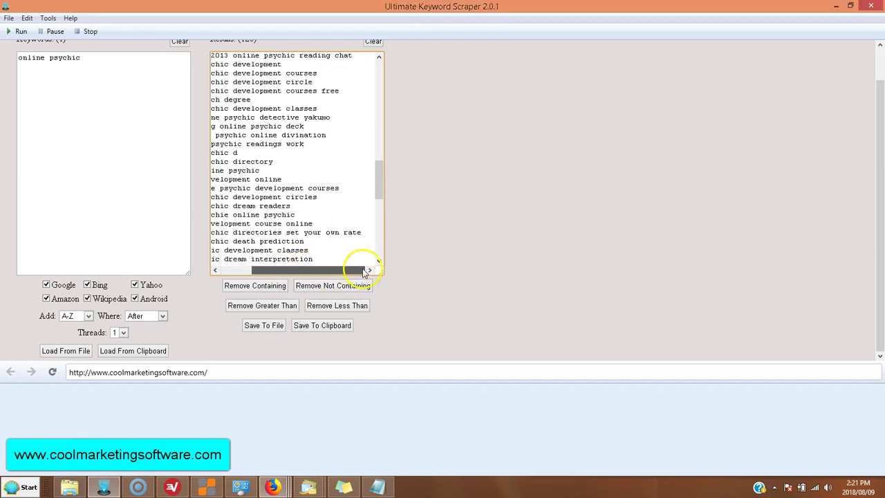
pyautogui.moveTo(364, 271); pyautogui.dragTo(256, 275)
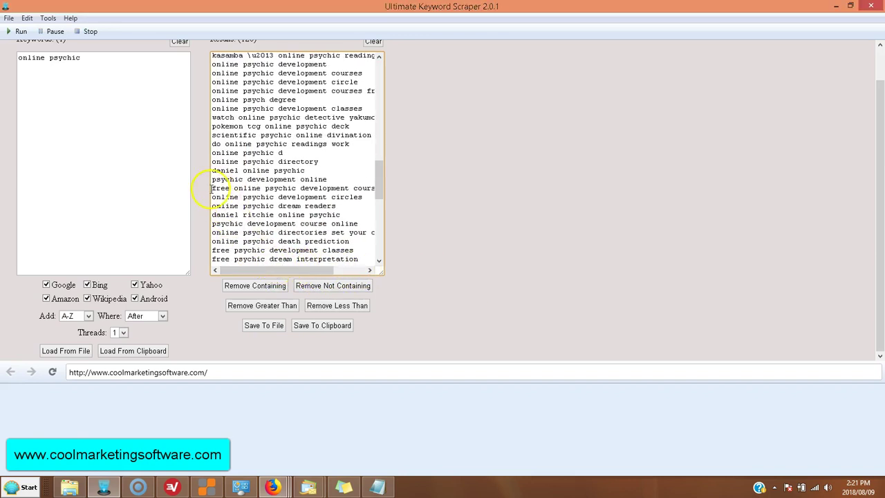
pyautogui.moveTo(379, 171); pyautogui.dragTo(391, 239)
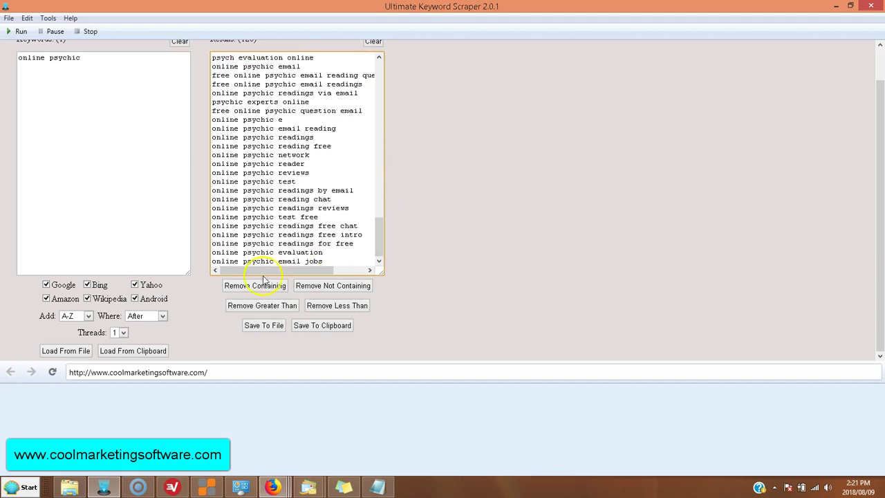
# Switch Where to Before, clear the results, and rerun the A–Z scrape to completion
pyautogui.click(146, 320)
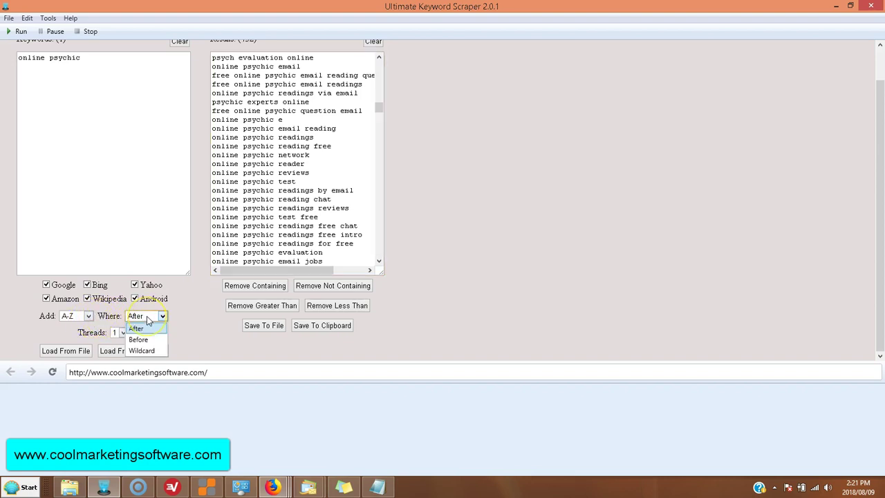
pyautogui.click(139, 339)
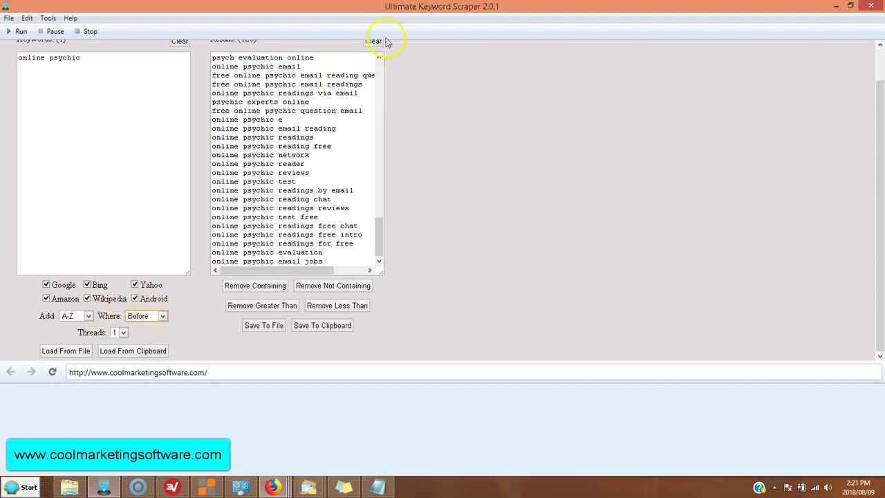
pyautogui.click(373, 42)
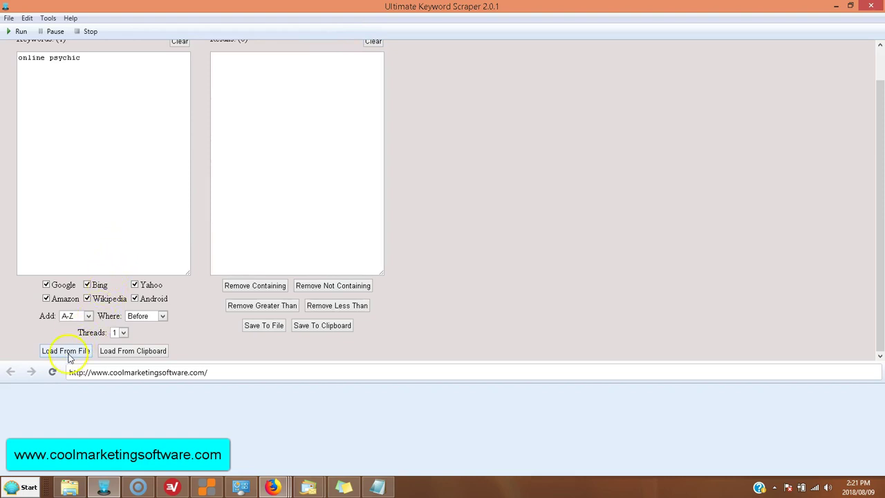
pyautogui.click(21, 32)
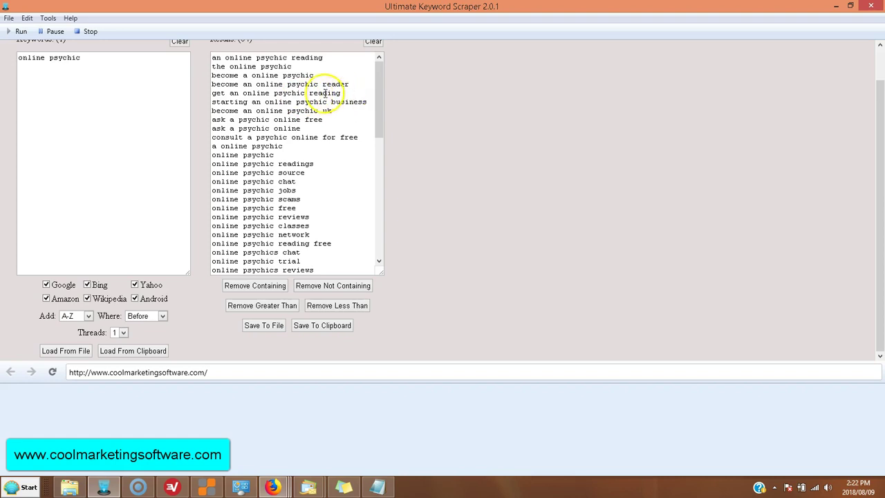
pyautogui.moveTo(375, 83); pyautogui.dragTo(379, 242)
pyautogui.click(456, 277)
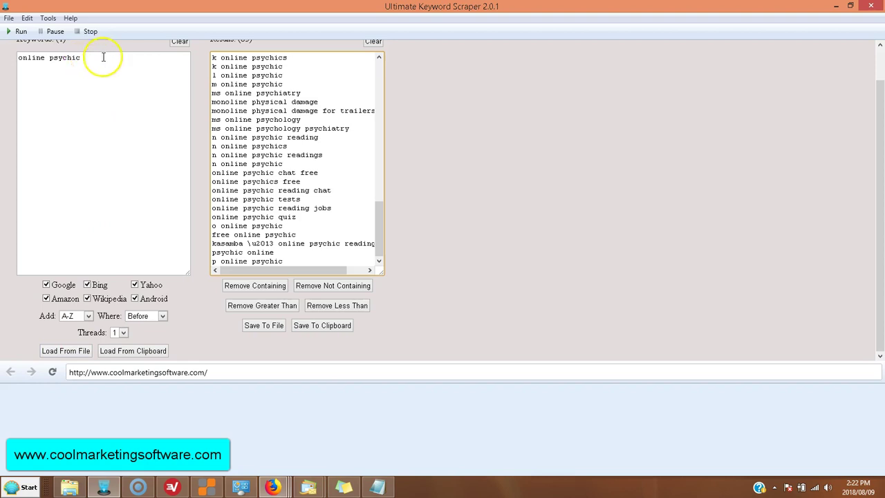
# Copy the result 'become a online psychic' from the results list
pyautogui.moveTo(381, 229); pyautogui.dragTo(381, 83)
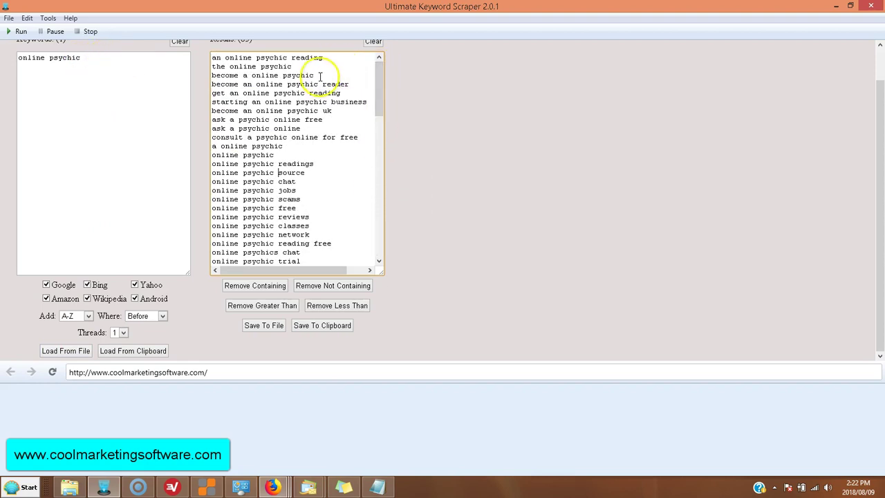
pyautogui.moveTo(321, 77); pyautogui.dragTo(212, 79)
pyautogui.rightClick(213, 80)
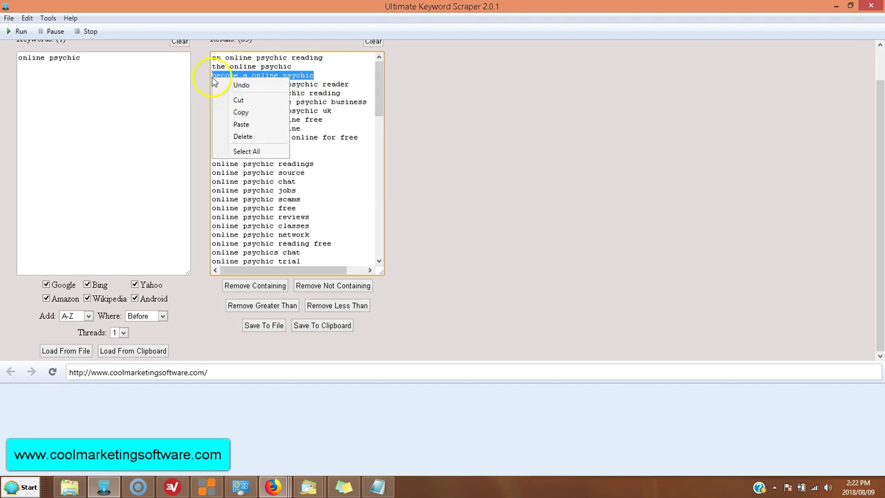
pyautogui.click(239, 113)
# Paste 'become a online psychic' on a new line as a second seed and clear the results
pyautogui.click(92, 57)
pyautogui.press('Return')
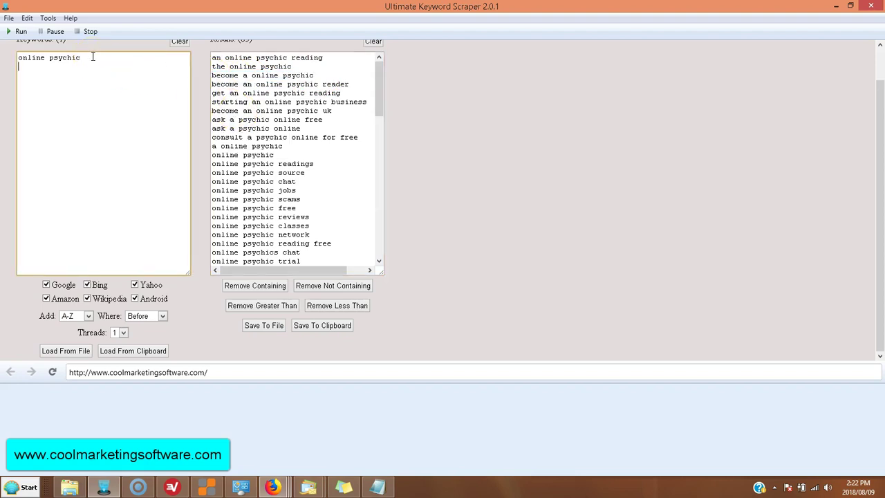
pyautogui.rightClick(60, 76)
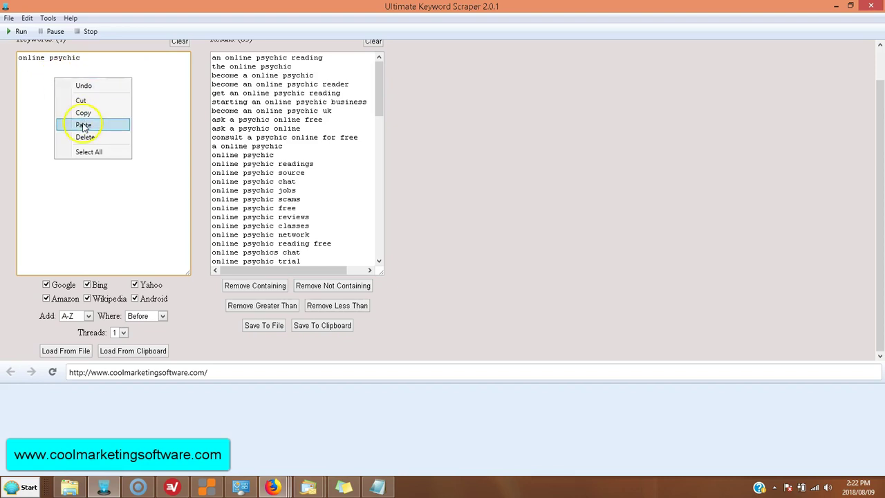
pyautogui.click(90, 125)
pyautogui.click(372, 41)
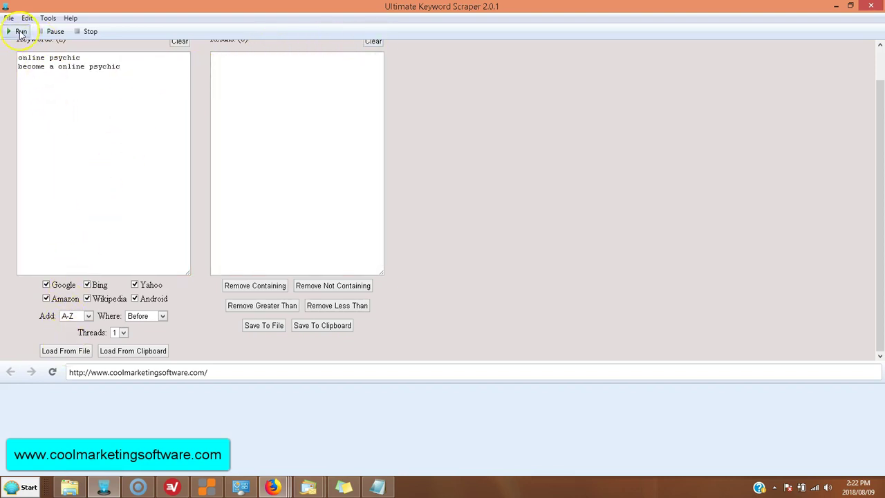
# Run the two-seed A–Z scrape and dismiss the Scraping complete notice
pyautogui.click(21, 32)
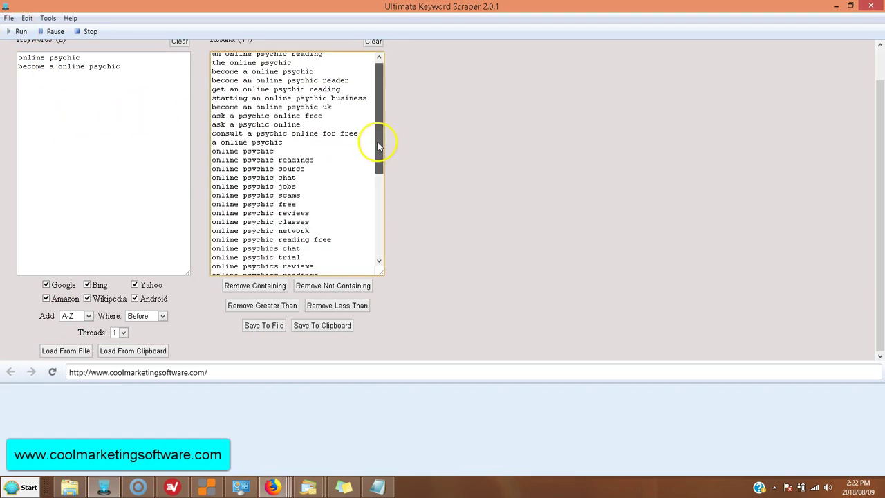
pyautogui.moveTo(377, 143); pyautogui.dragTo(382, 256)
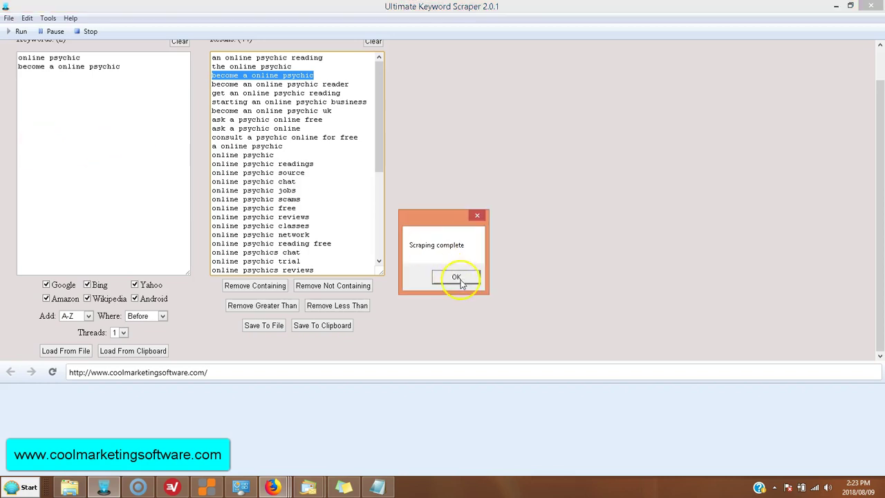
pyautogui.click(456, 277)
pyautogui.moveTo(383, 150); pyautogui.dragTo(403, 246)
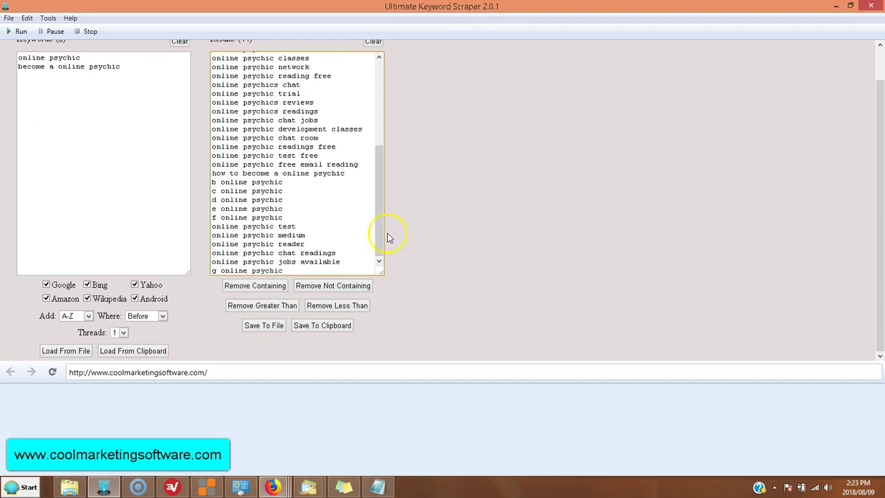
pyautogui.click(154, 134)
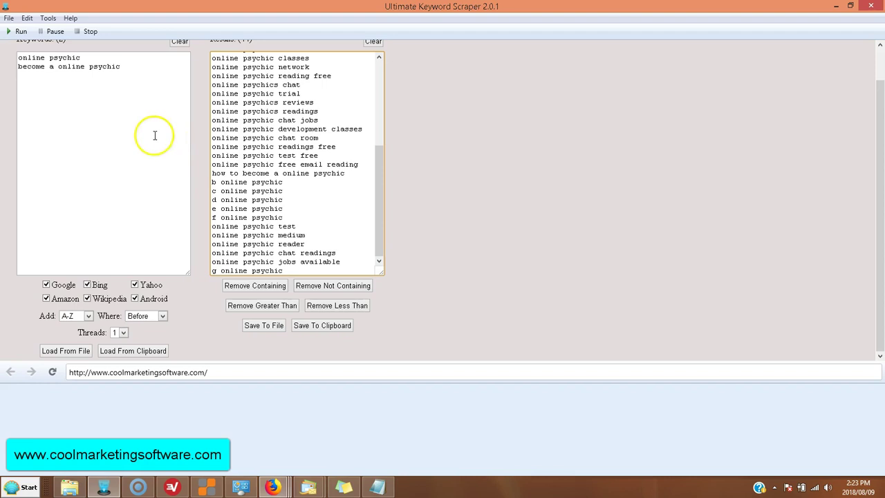